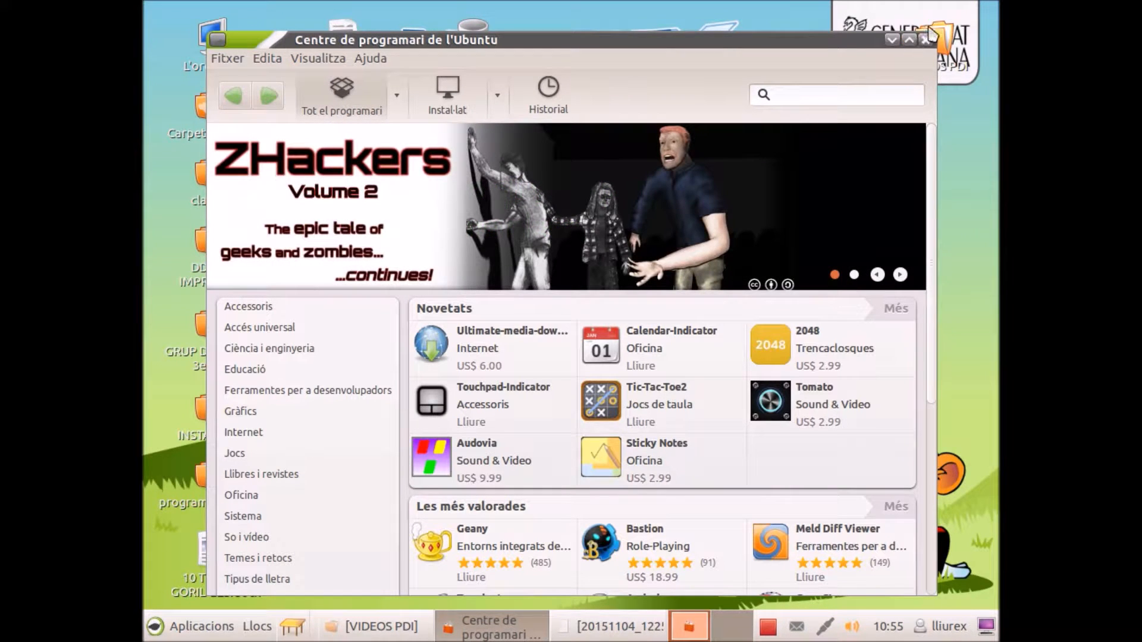
Step: Close the Ubuntu software centre and launch the SMART Notebook program
{"action": "left_click", "coordinate": [927, 40]}
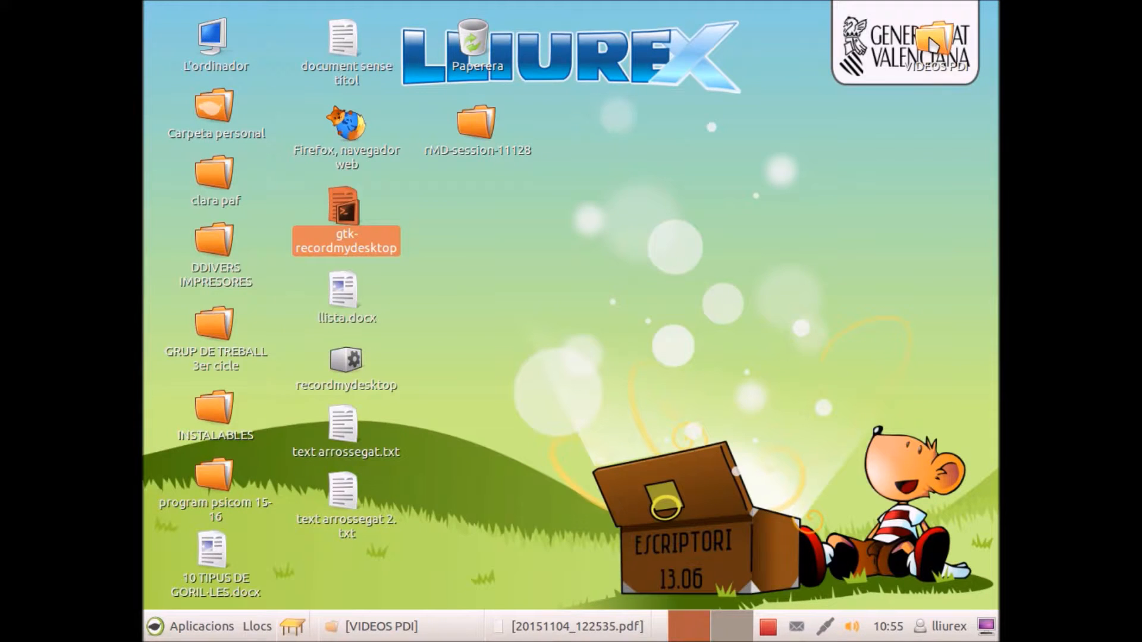
{"action": "left_click", "coordinate": [220, 627]}
{"action": "mouse_move", "coordinate": [229, 531]}
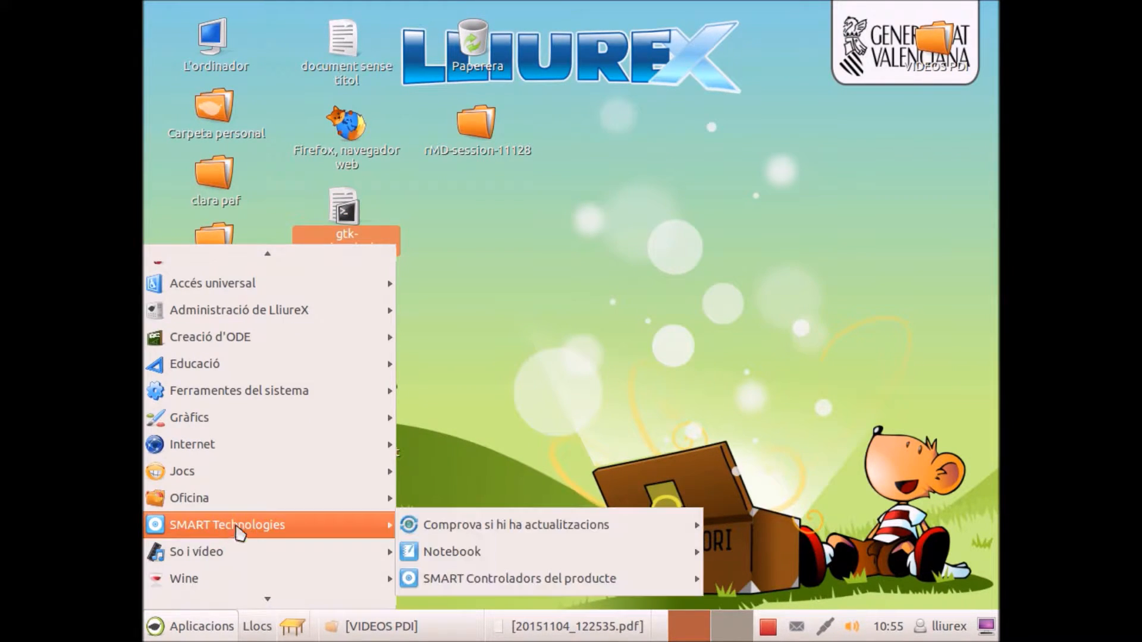
{"action": "mouse_move", "coordinate": [479, 556]}
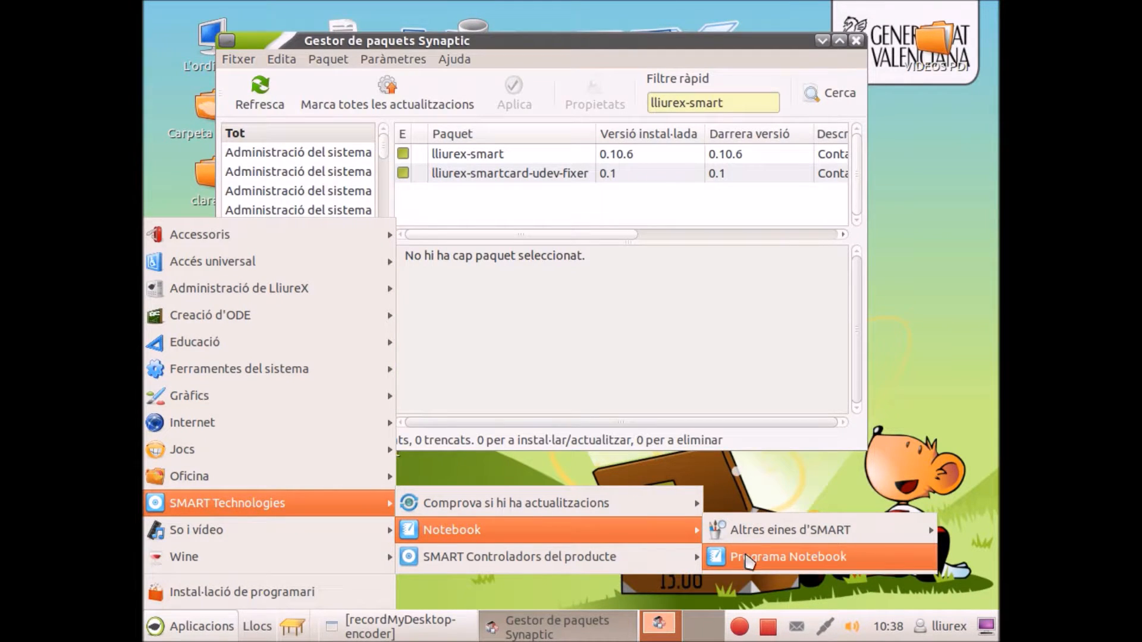
{"action": "left_click", "coordinate": [740, 558]}
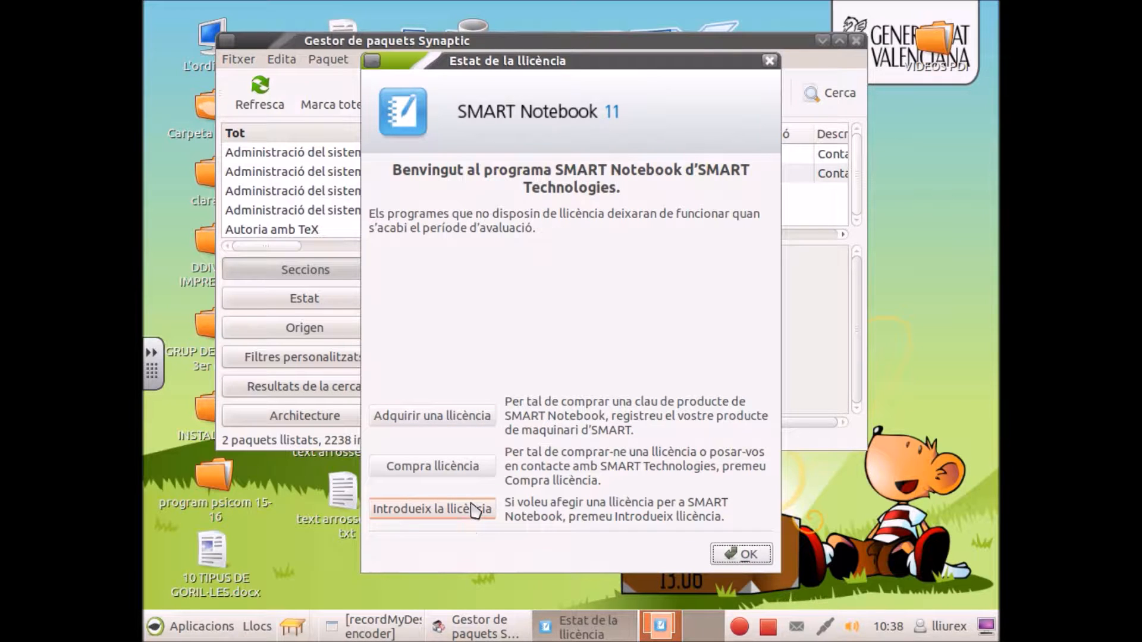
Step: Choose to enter a licence for SMART Notebook 11 and add the product key to the activation list
{"action": "left_click", "coordinate": [468, 511]}
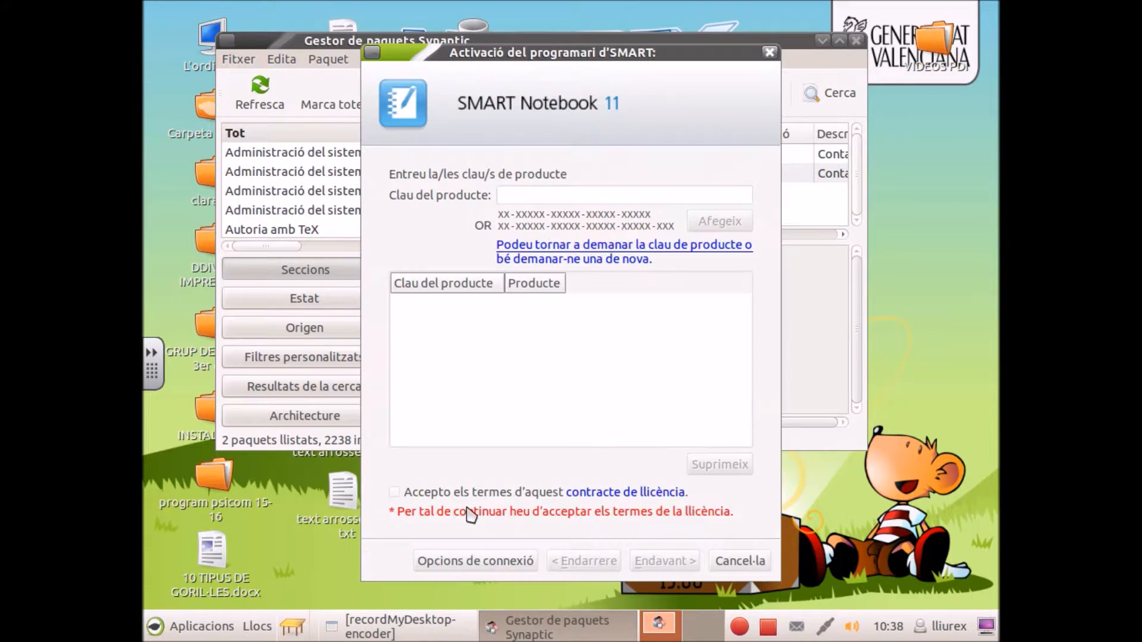
{"action": "left_click", "coordinate": [531, 195]}
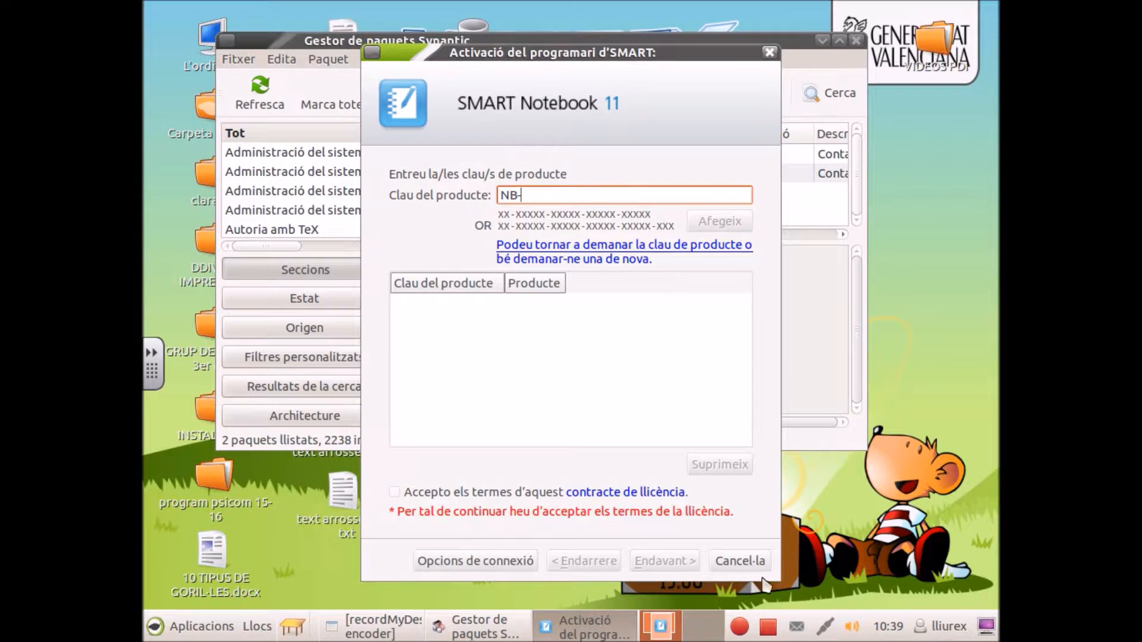
{"action": "right_click", "coordinate": [769, 628]}
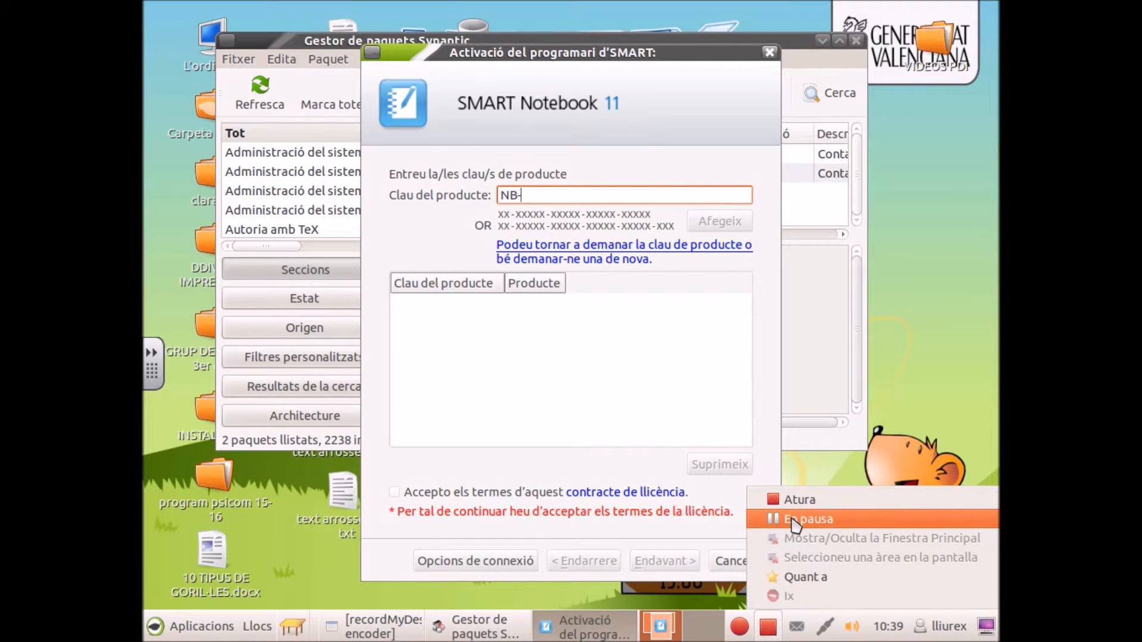
{"action": "left_click", "coordinate": [786, 519]}
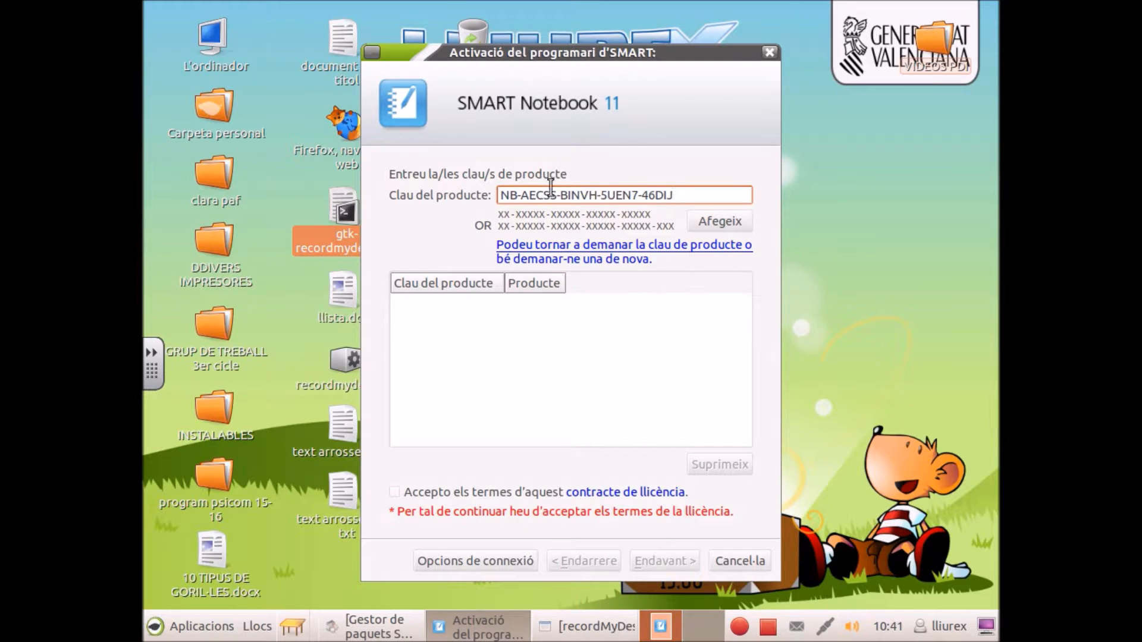
{"action": "left_click", "coordinate": [712, 226]}
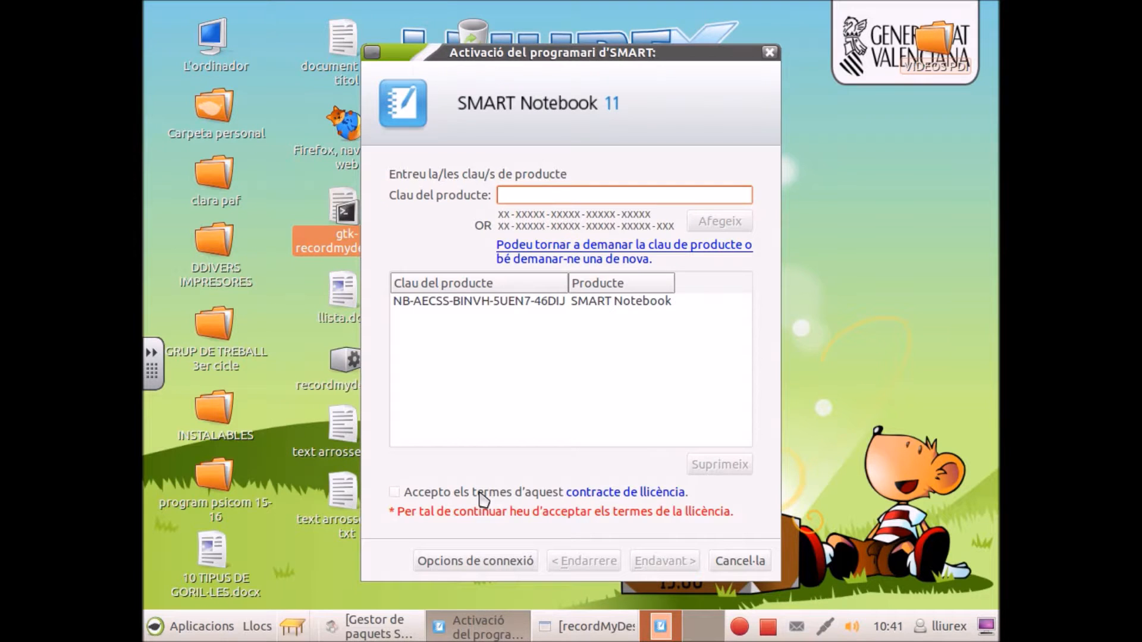
Step: Accept the licence agreement terms and complete the SMART Notebook activation so the program opens
{"action": "left_click", "coordinate": [393, 492]}
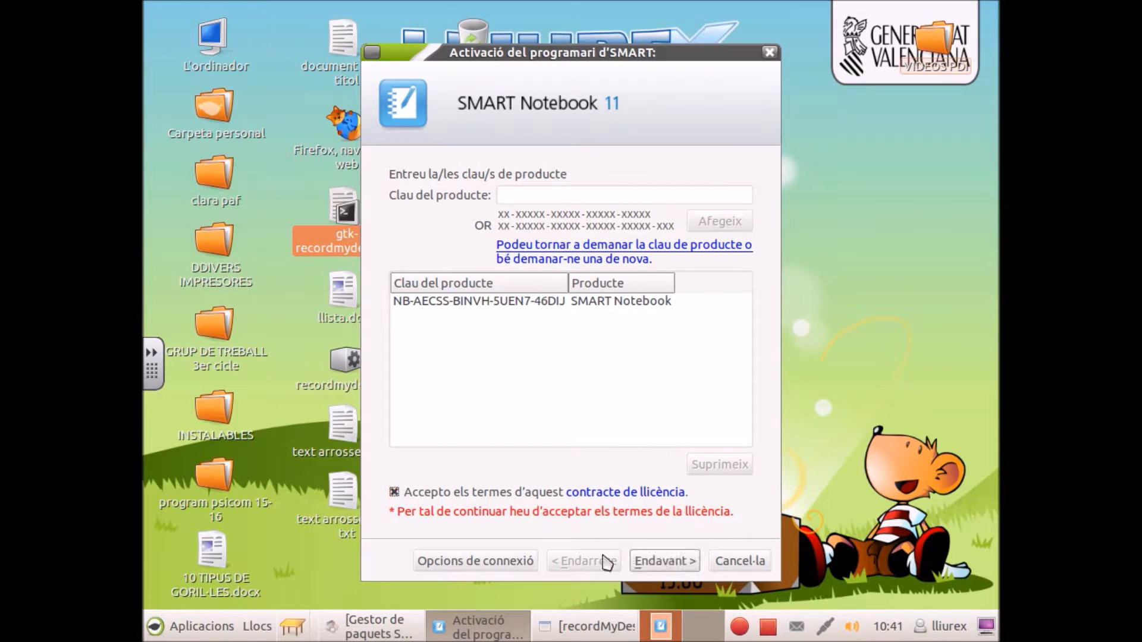
{"action": "left_click", "coordinate": [675, 565]}
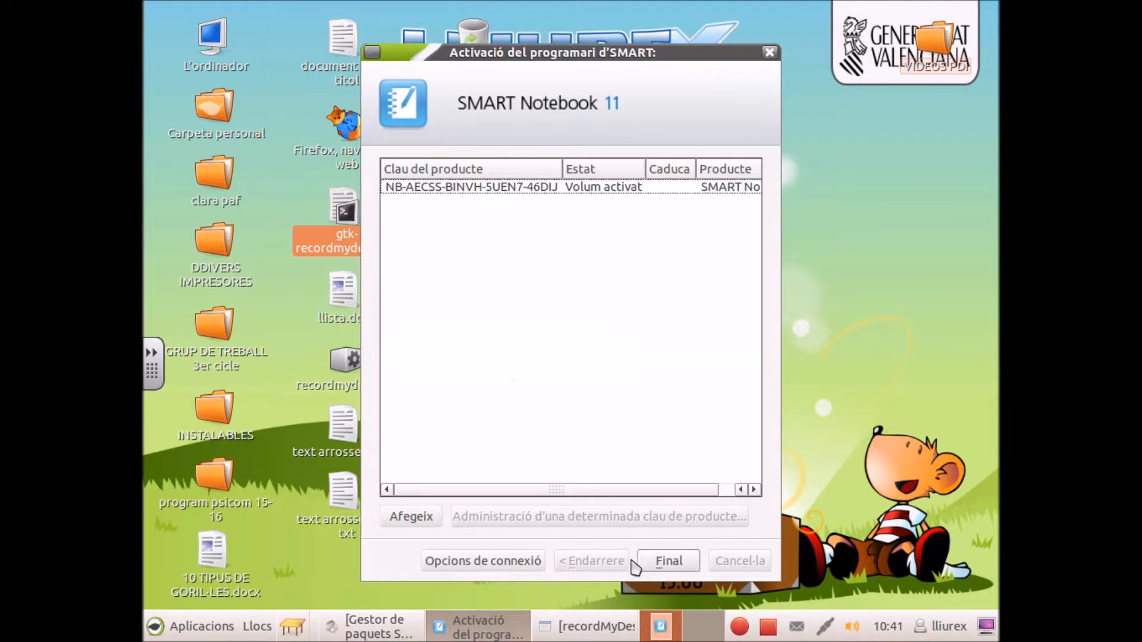
{"action": "left_click", "coordinate": [675, 565]}
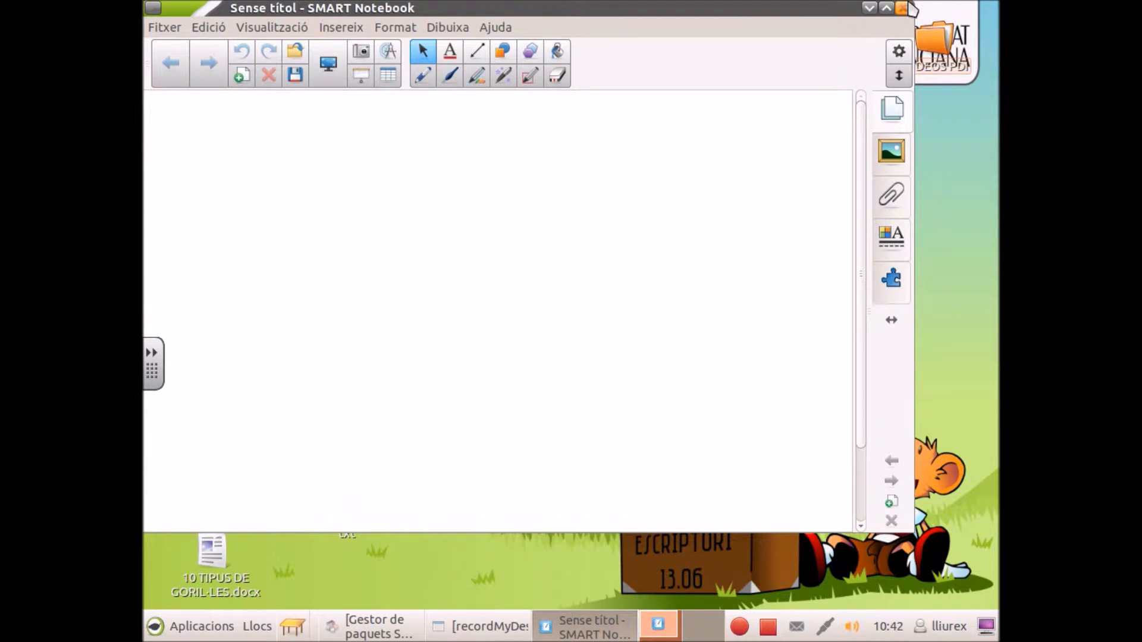
{"action": "left_click", "coordinate": [886, 8]}
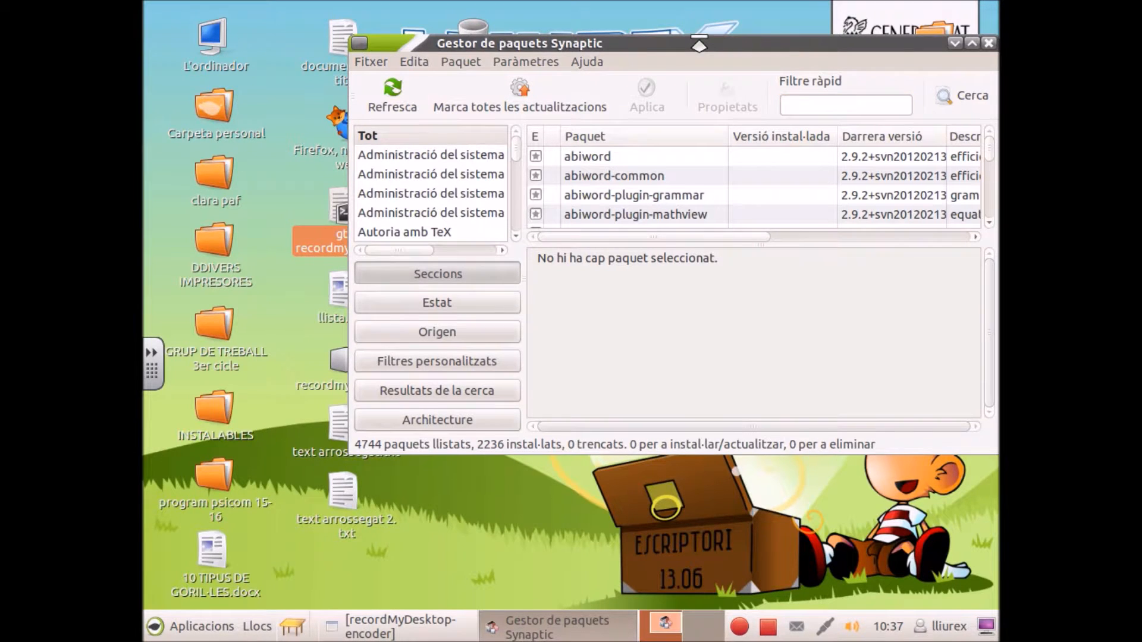
Step: Filter the Synaptic package list by lliurex-smart and mark lliurex-smart and lliurex-smartcard-udev-fixer for installation
{"action": "left_click_drag", "start_coordinate": [666, 42], "coordinate": [534, 40]}
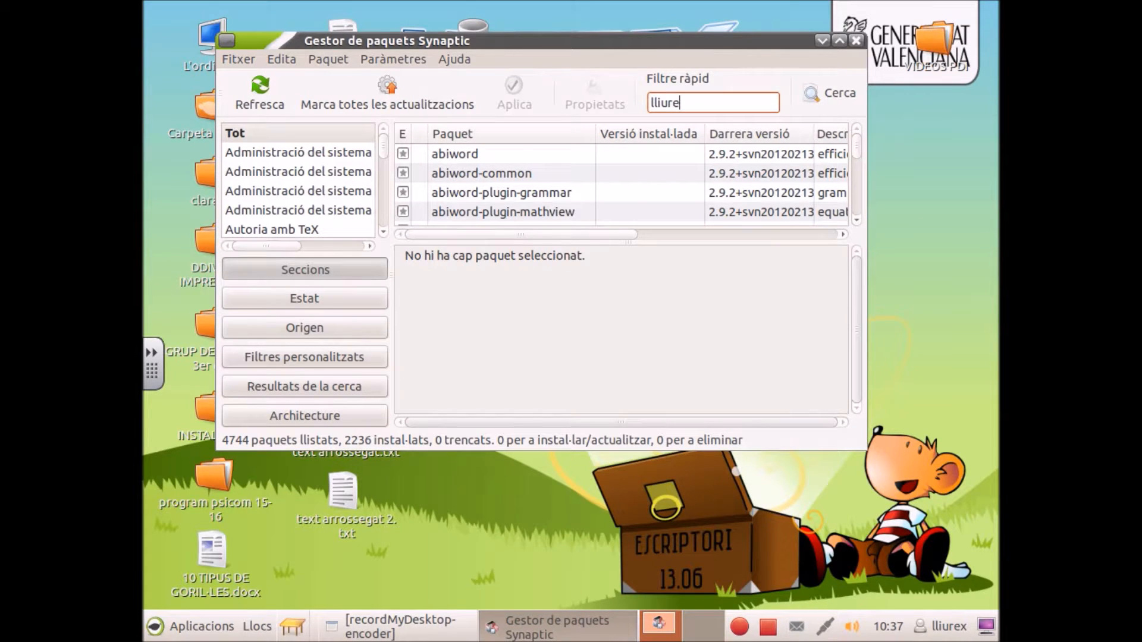
{"action": "type", "text": "x-smart"}
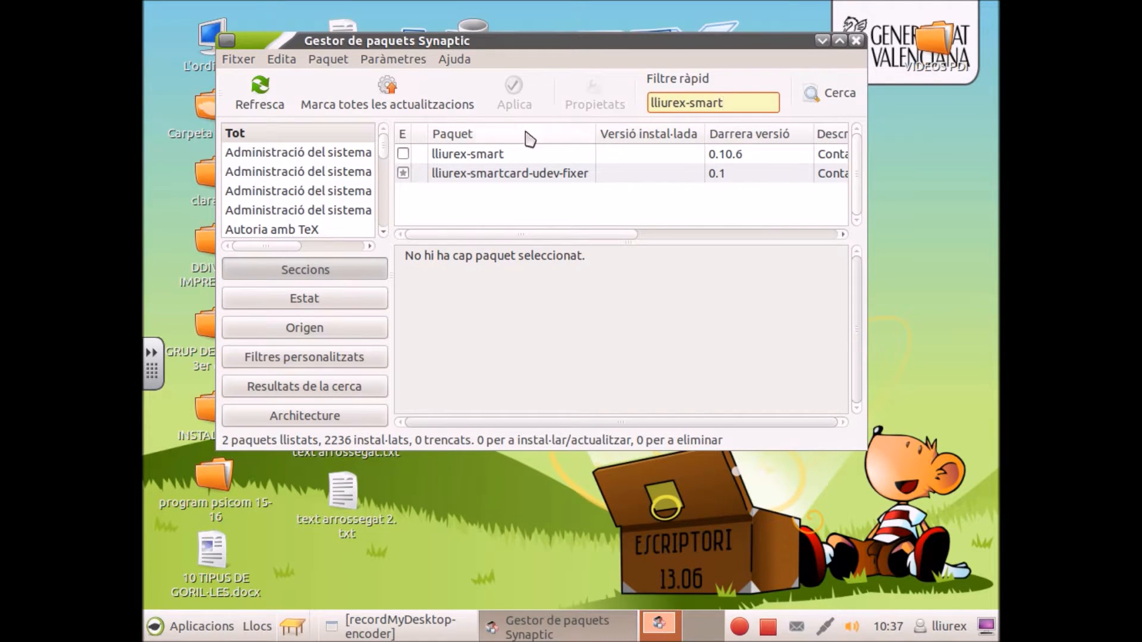
{"action": "right_click", "coordinate": [489, 158]}
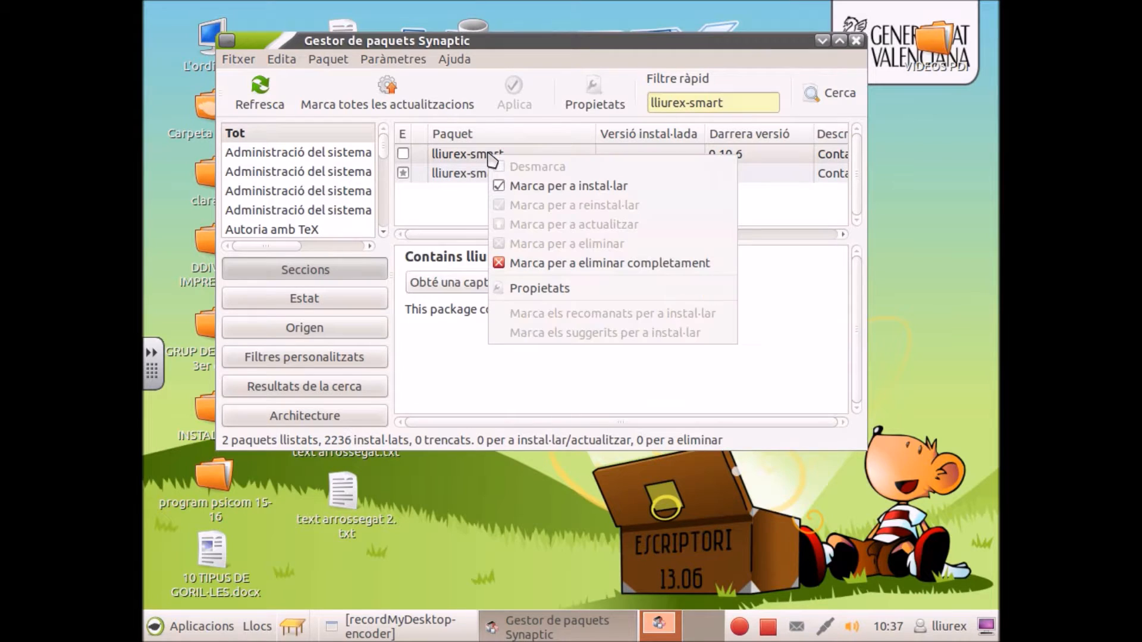
{"action": "left_click", "coordinate": [565, 185]}
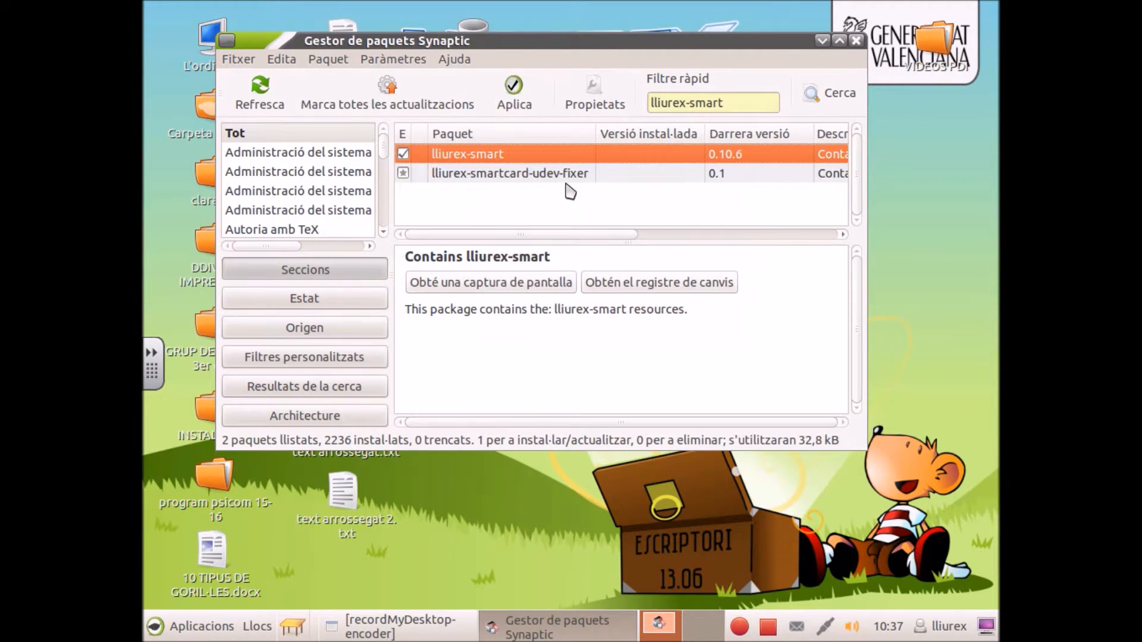
{"action": "right_click", "coordinate": [536, 176]}
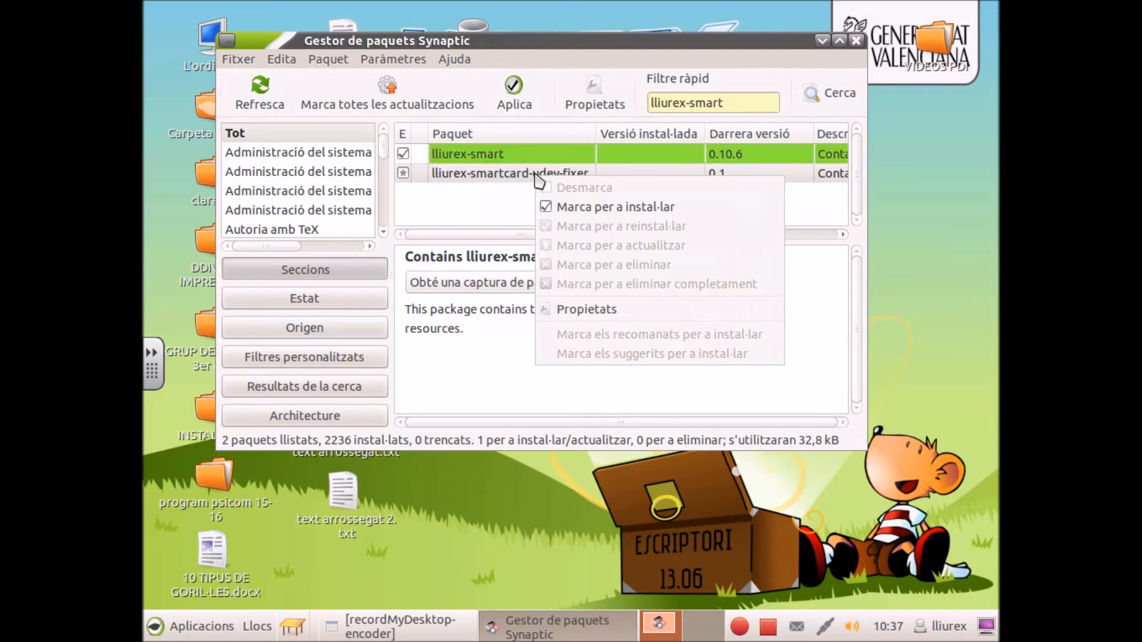
{"action": "left_click", "coordinate": [593, 209]}
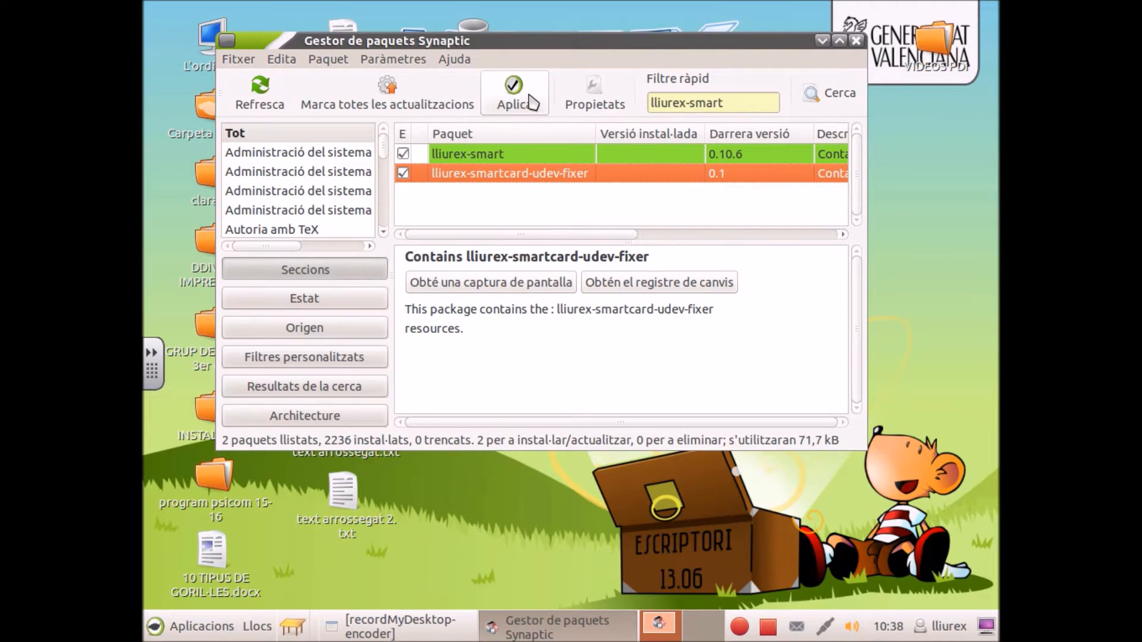
Step: Apply the marked package installations with the installation details shown, and close the changes dialog
{"action": "left_click", "coordinate": [531, 102]}
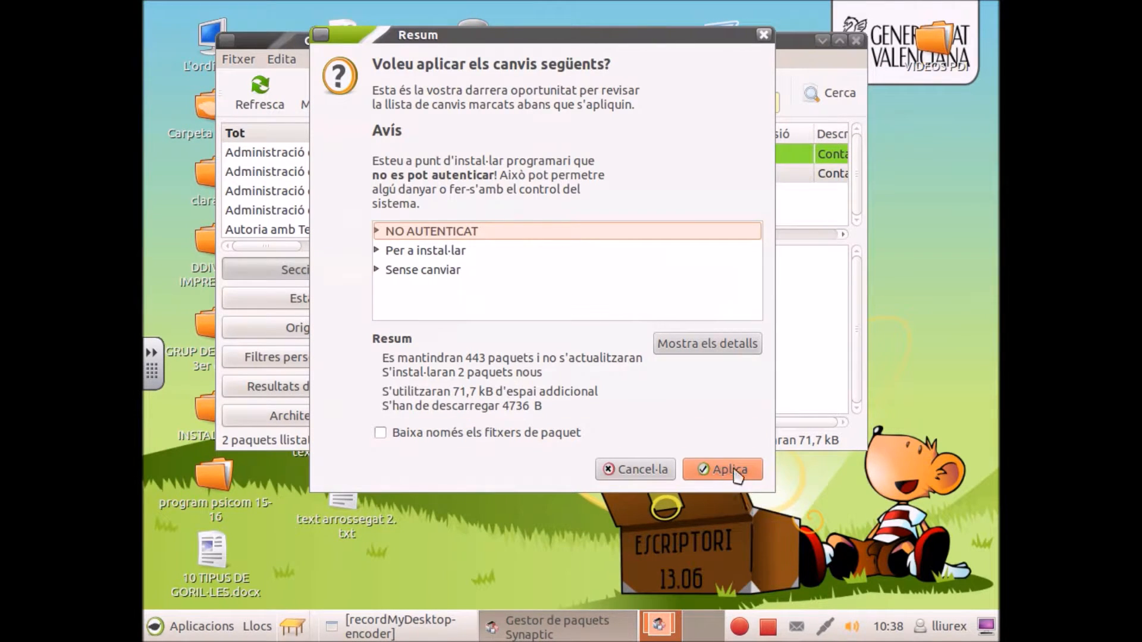
{"action": "left_click", "coordinate": [736, 473]}
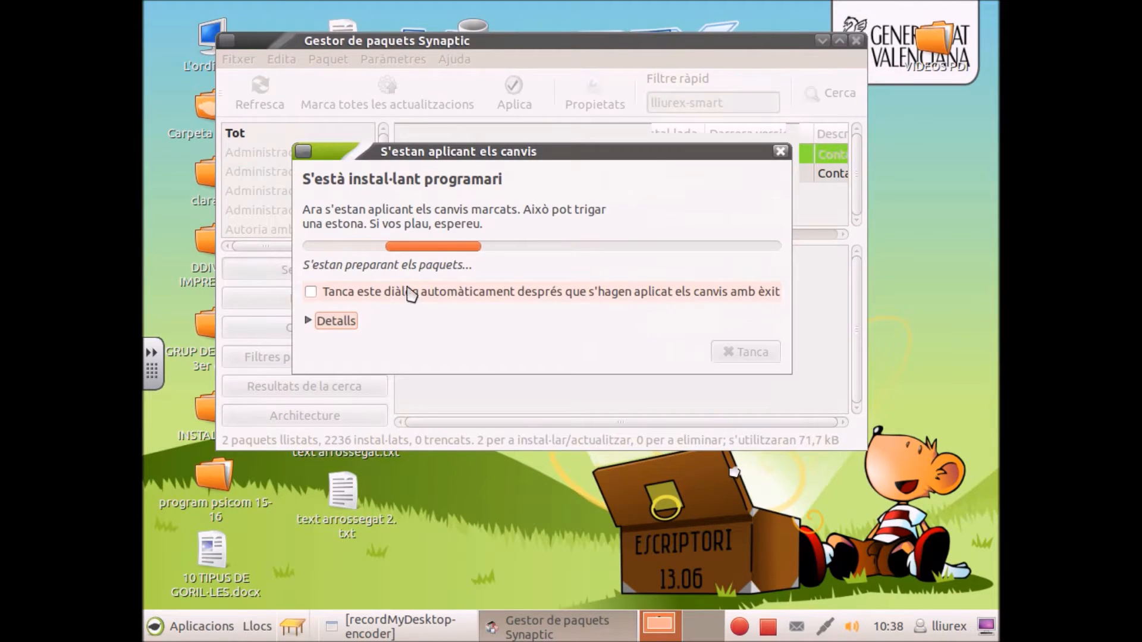
{"action": "left_click", "coordinate": [308, 322]}
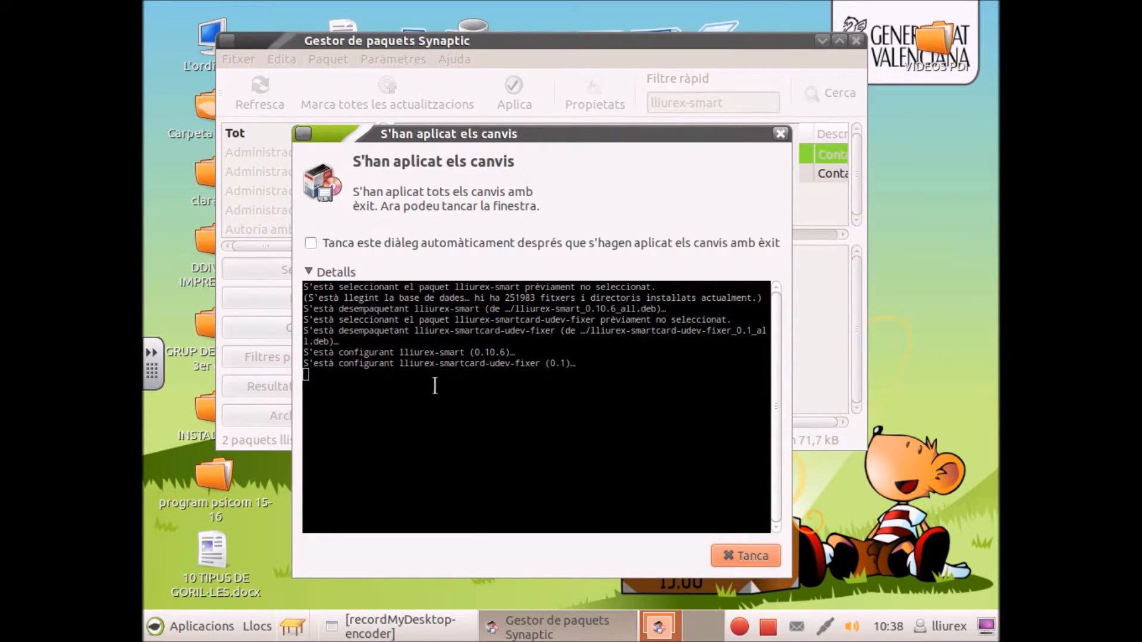
{"action": "left_click", "coordinate": [744, 557]}
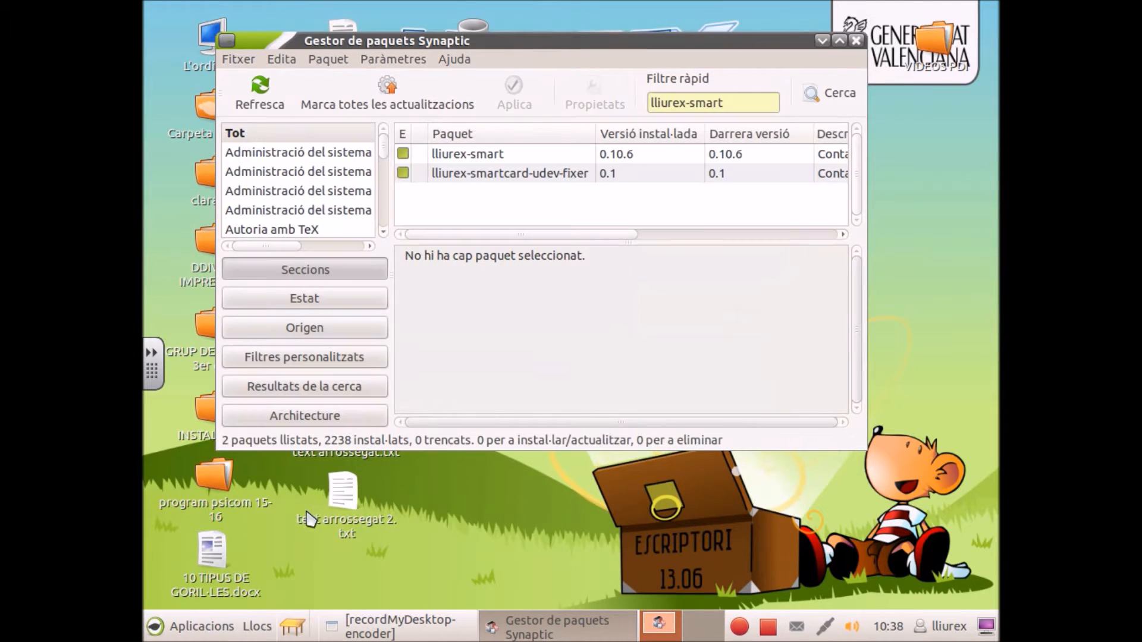
Step: Launch the SMART Notebook program from the SMART Technologies applications
{"action": "left_click", "coordinate": [212, 631]}
{"action": "mouse_move", "coordinate": [253, 511]}
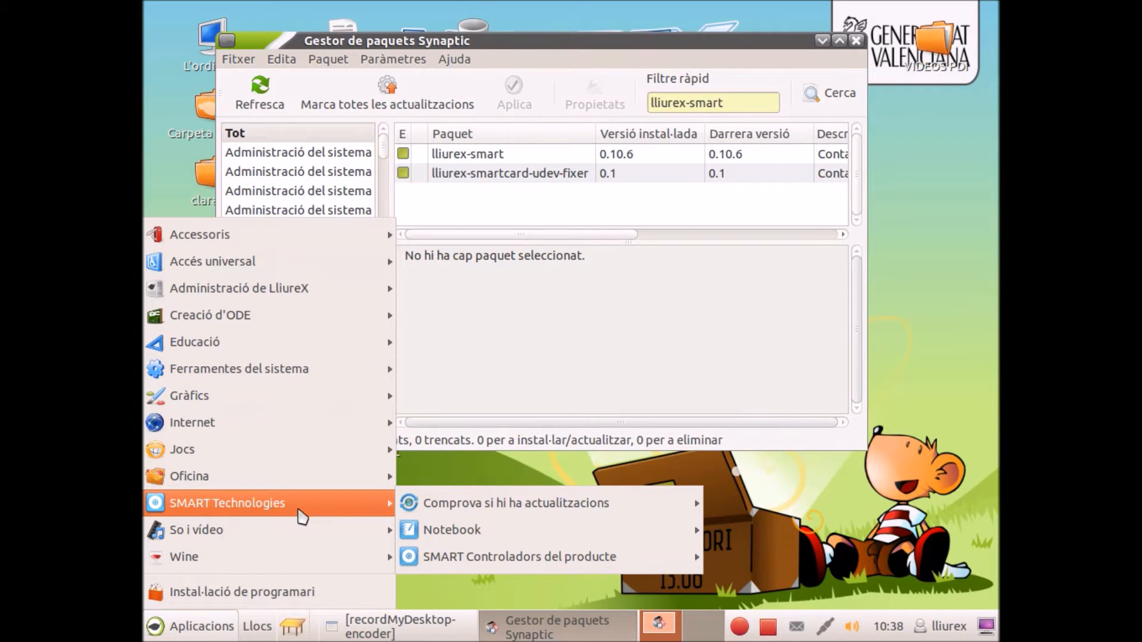
{"action": "mouse_move", "coordinate": [510, 533]}
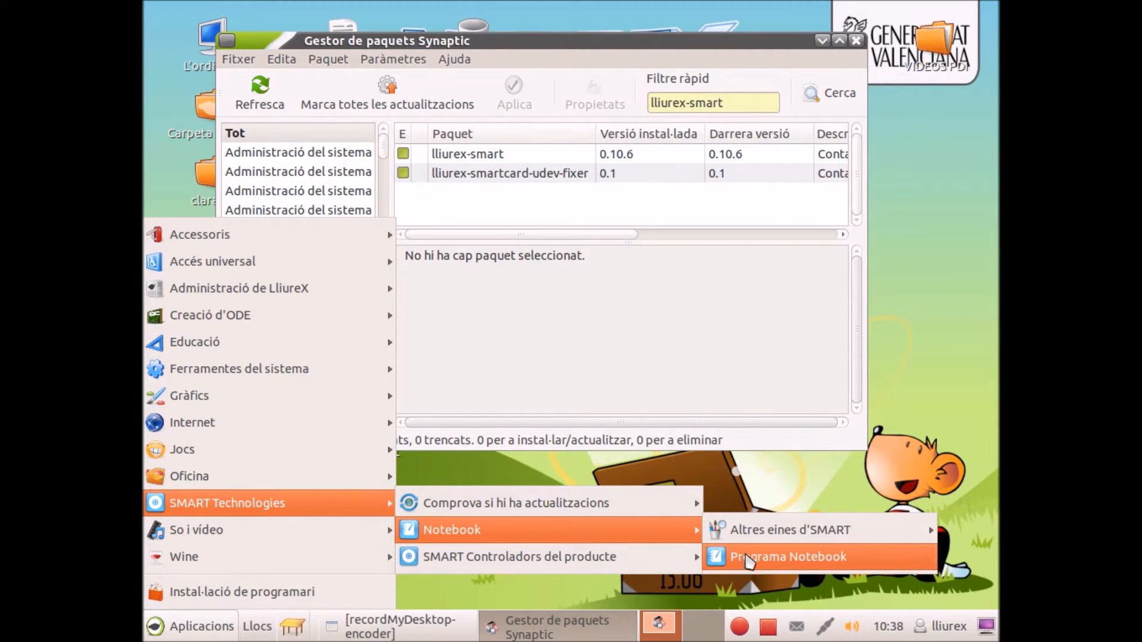
{"action": "left_click", "coordinate": [748, 559]}
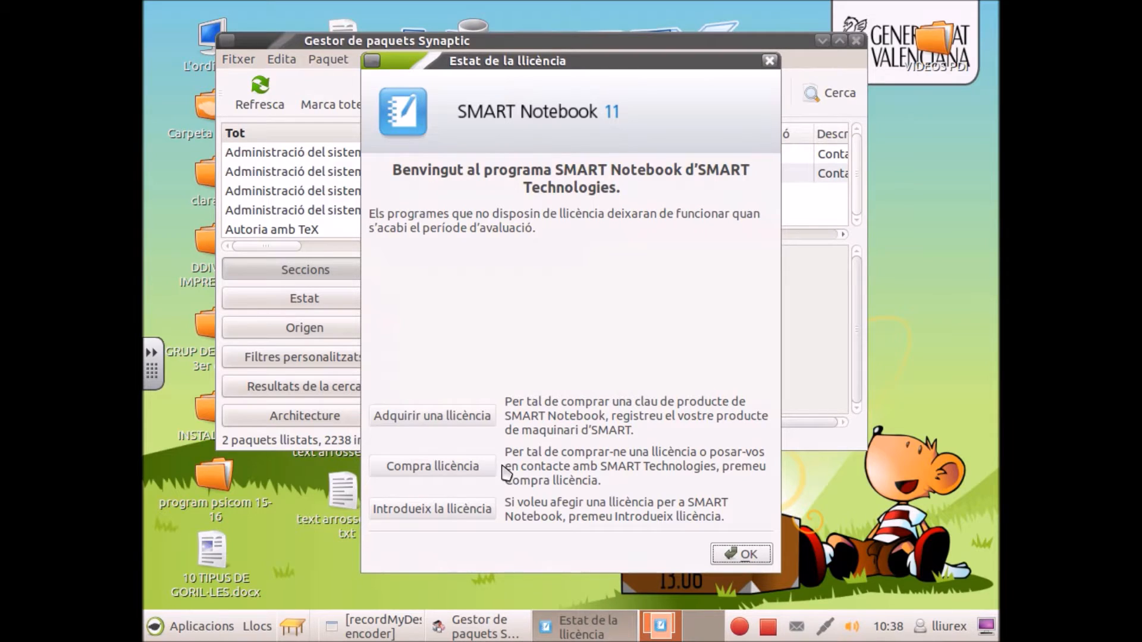
Step: Open the SMART software activation for entering a licence and add the product key for SMART Notebook
{"action": "left_click", "coordinate": [469, 510]}
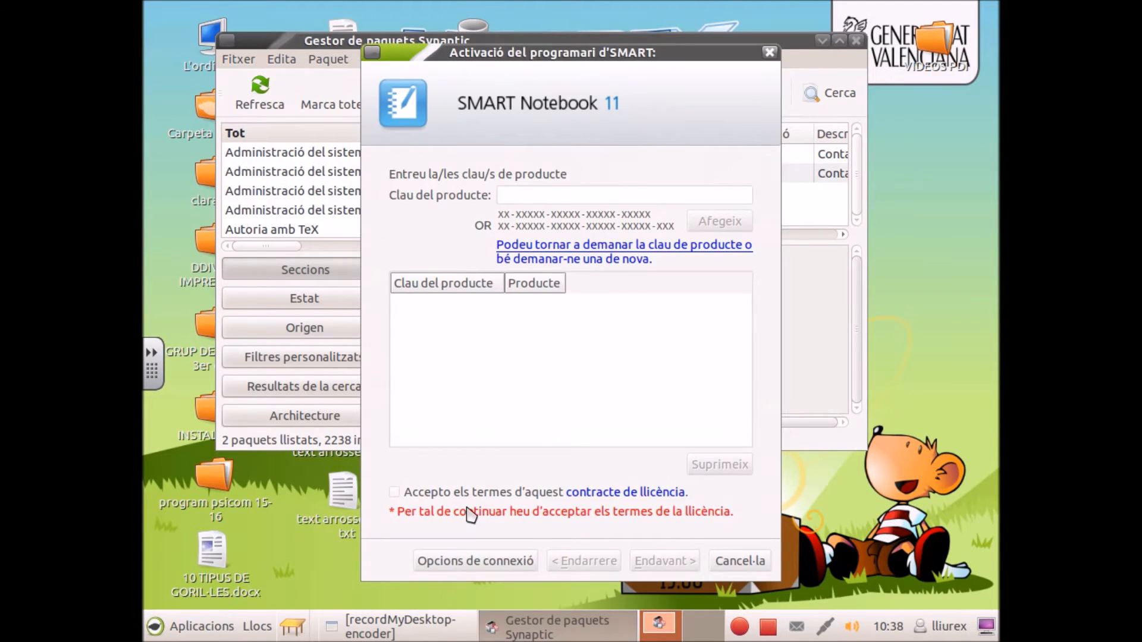
{"action": "left_click", "coordinate": [531, 195]}
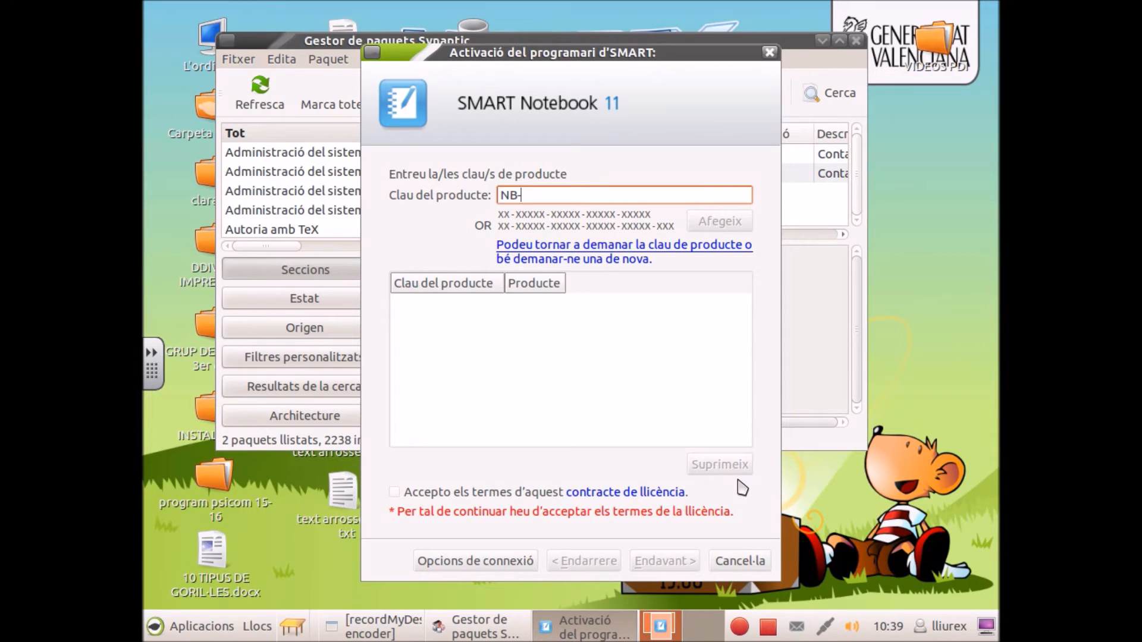
{"action": "left_click", "coordinate": [771, 625]}
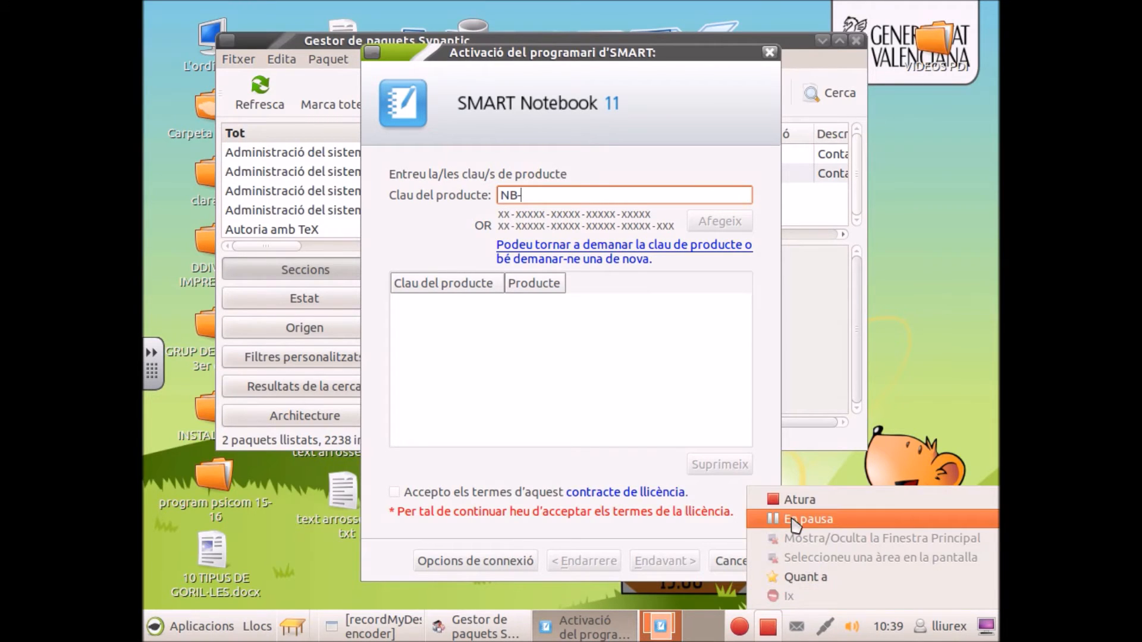
{"action": "left_click", "coordinate": [797, 518]}
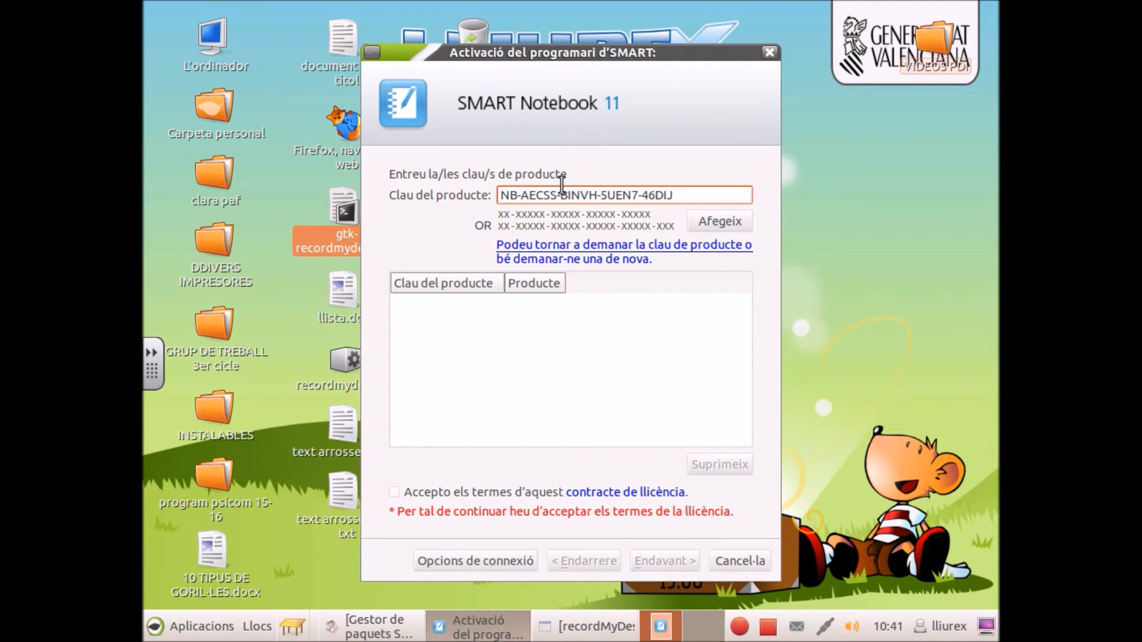
{"action": "left_click", "coordinate": [717, 222]}
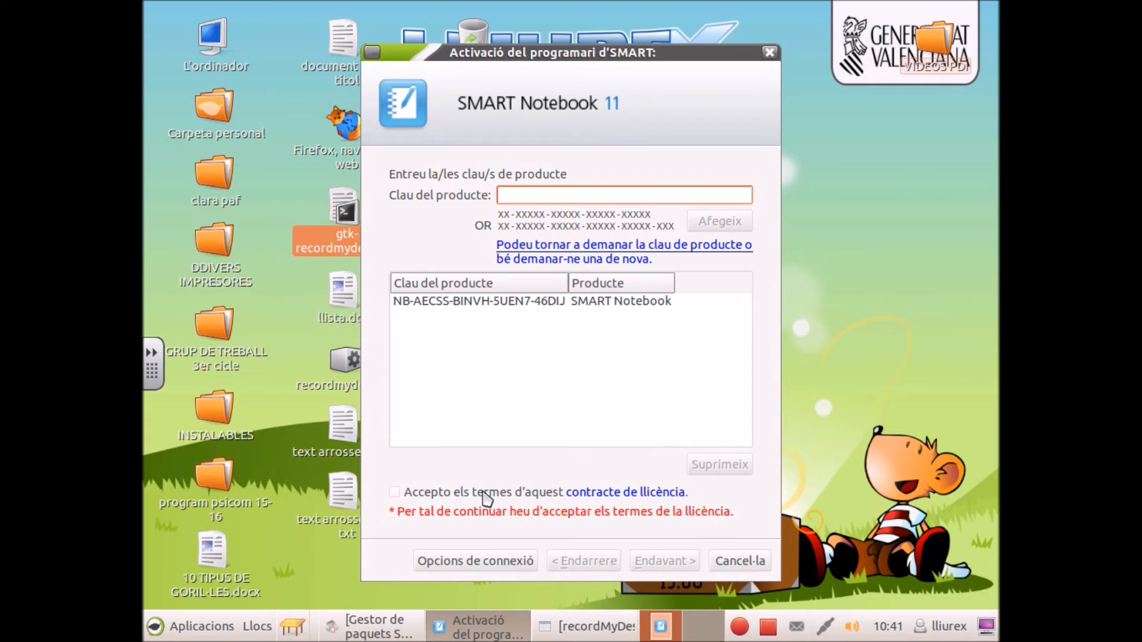
Step: Accept the licence contract terms and finish activating SMART Notebook with the added product key
{"action": "left_click", "coordinate": [394, 492]}
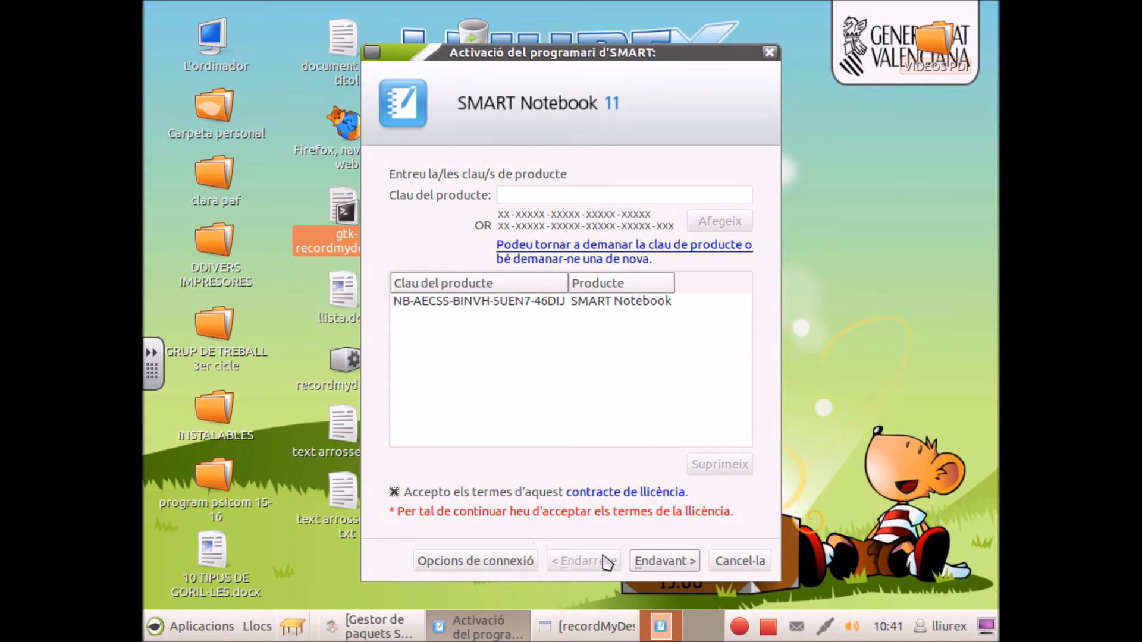
{"action": "left_click", "coordinate": [675, 562]}
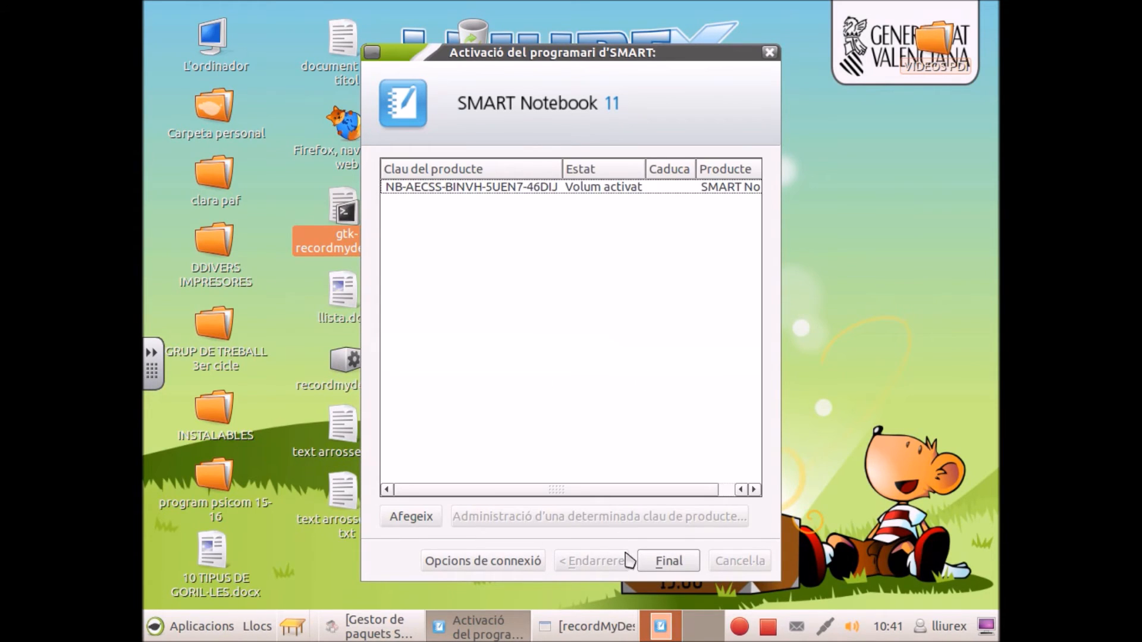
{"action": "left_click", "coordinate": [668, 561]}
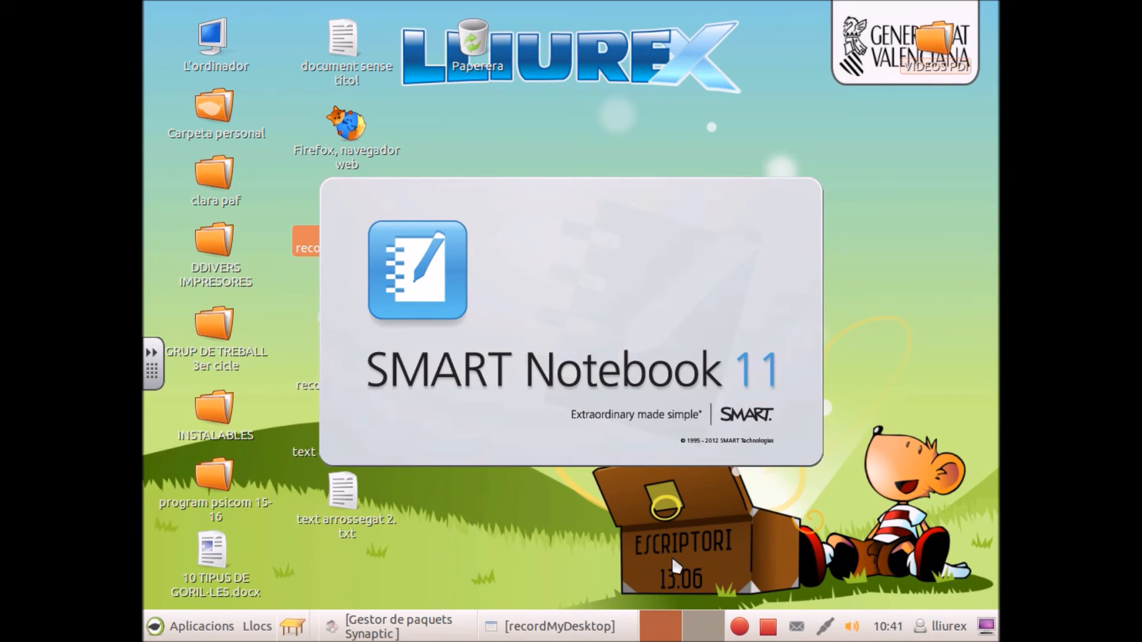